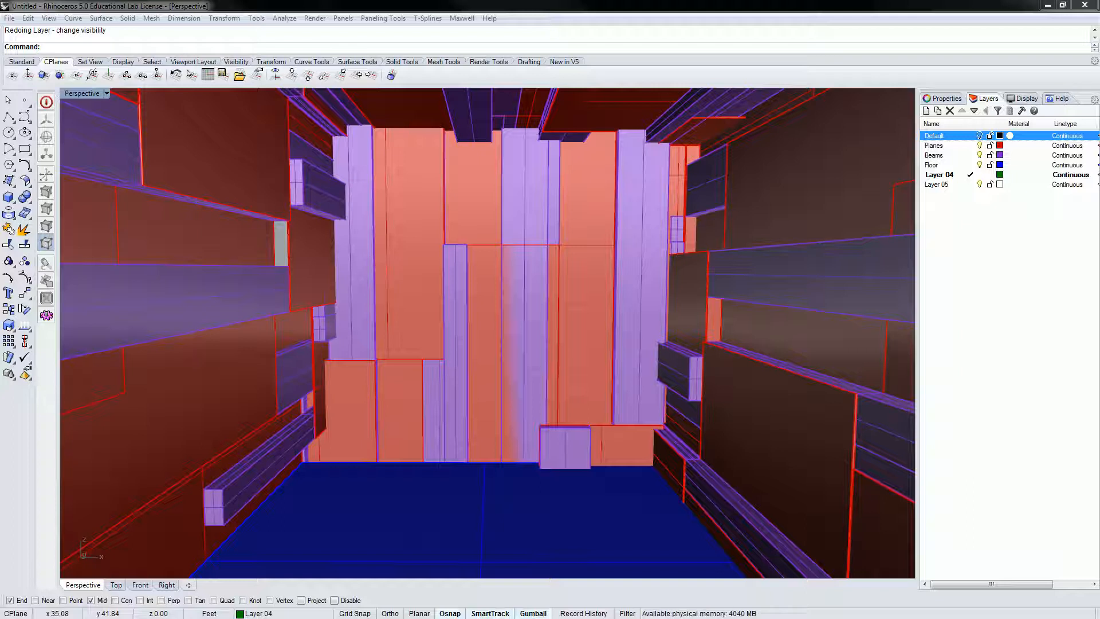
Step: Bring the Maxwell Scene Manager's Materials list back into view beside the model
left_click(966, 240)
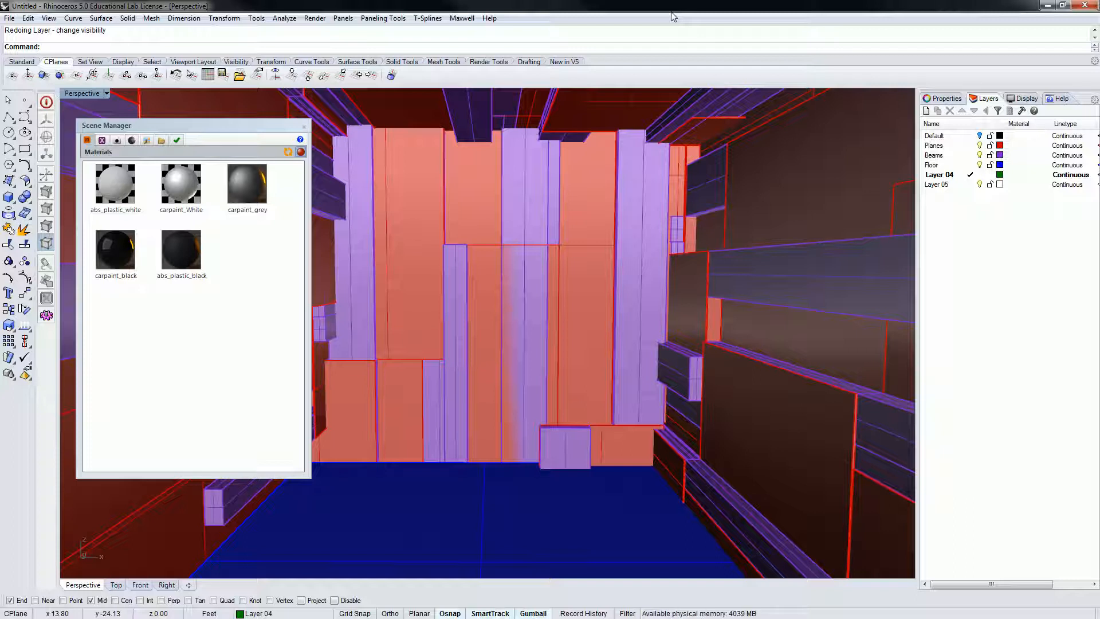
Step: Start Save As and create a new folder named 'Arch 221 - Fall 2017'
left_click(9, 18)
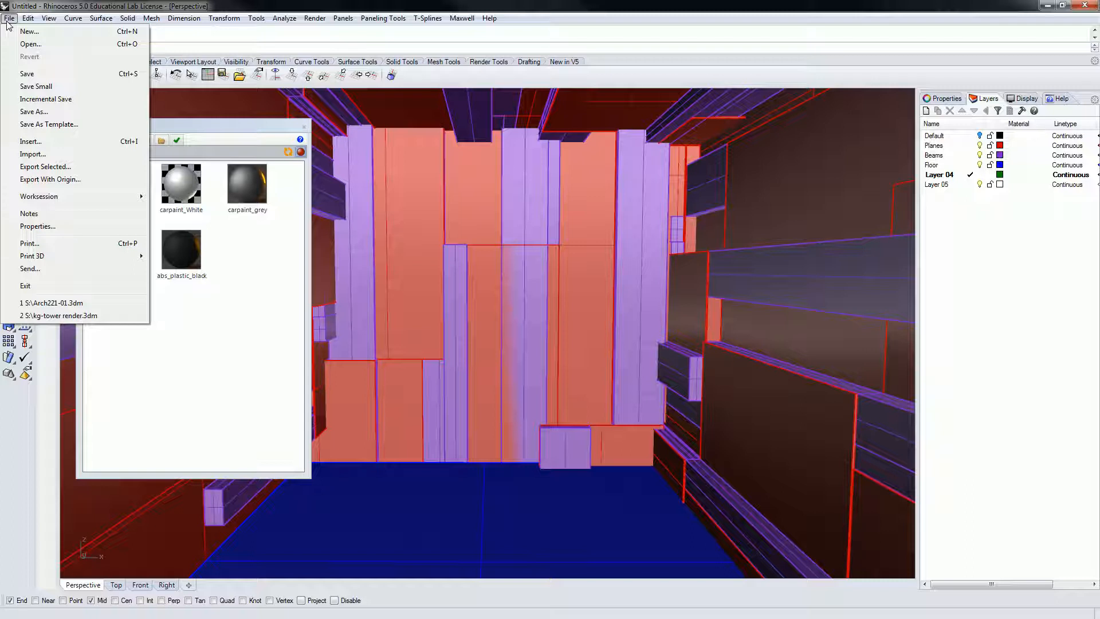
left_click(34, 111)
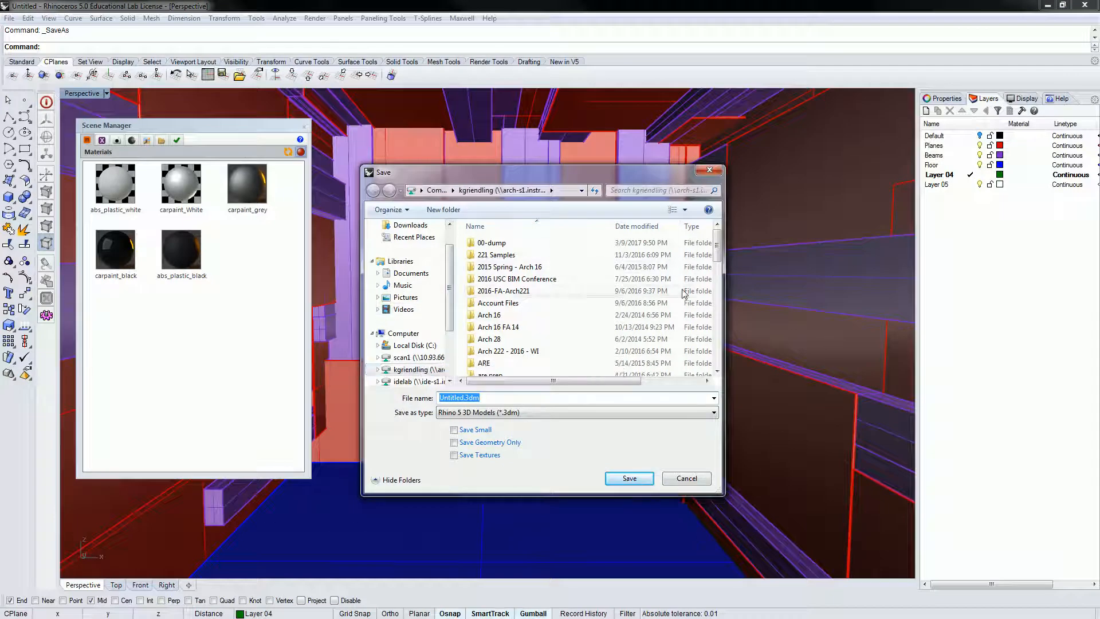
left_click_drag(724, 263, 918, 263)
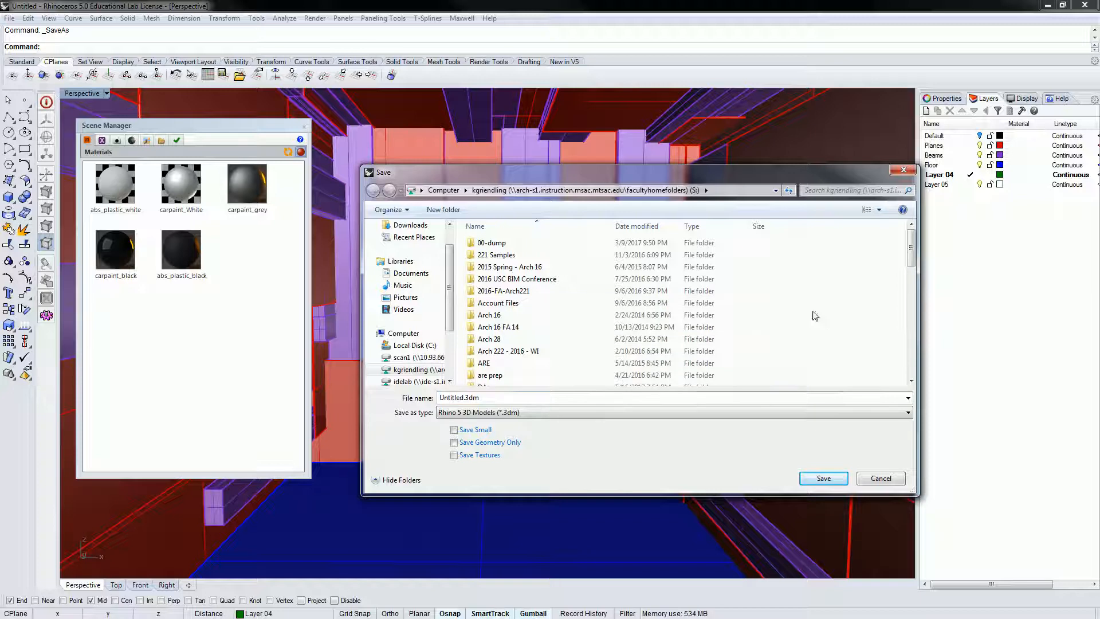
right_click(816, 316)
mouse_move(788, 416)
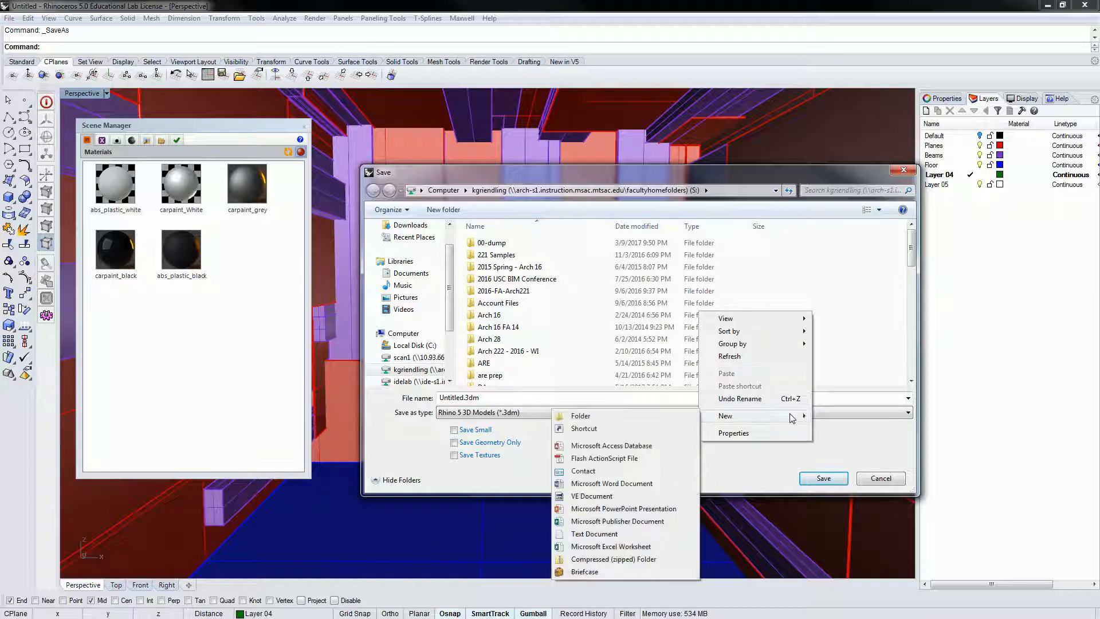
left_click(663, 415)
type("Arch 221 - Fall 2017")
key("Return")
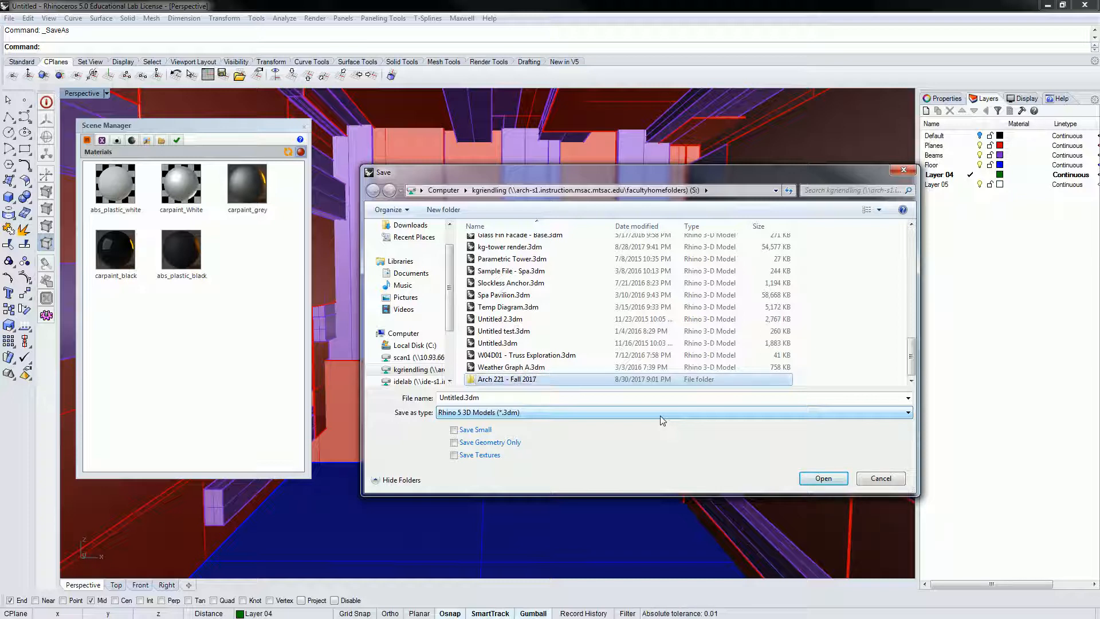
Step: Inside 'Arch 221 - Fall 2017', create a subfolder named 'Module 1'
double_click(498, 379)
right_click(537, 292)
mouse_move(496, 393)
left_click(391, 395)
type("Module 1")
key("Return")
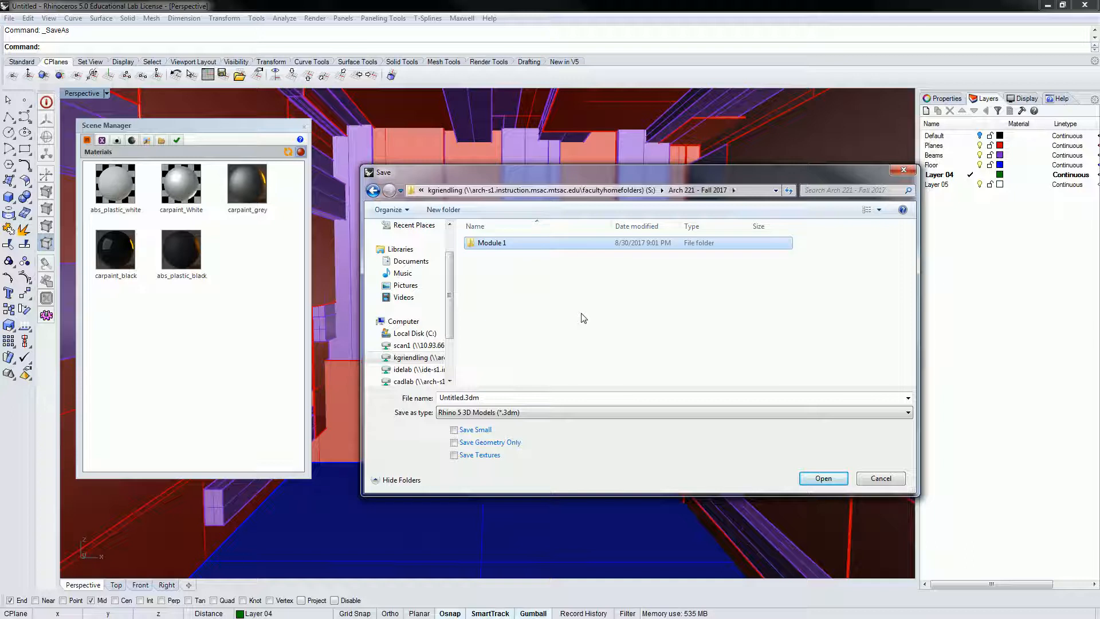
Step: Save the model as 'Module 1 Sample' in the Module 1 folder
double_click(491, 245)
left_click(483, 396)
type("Modu")
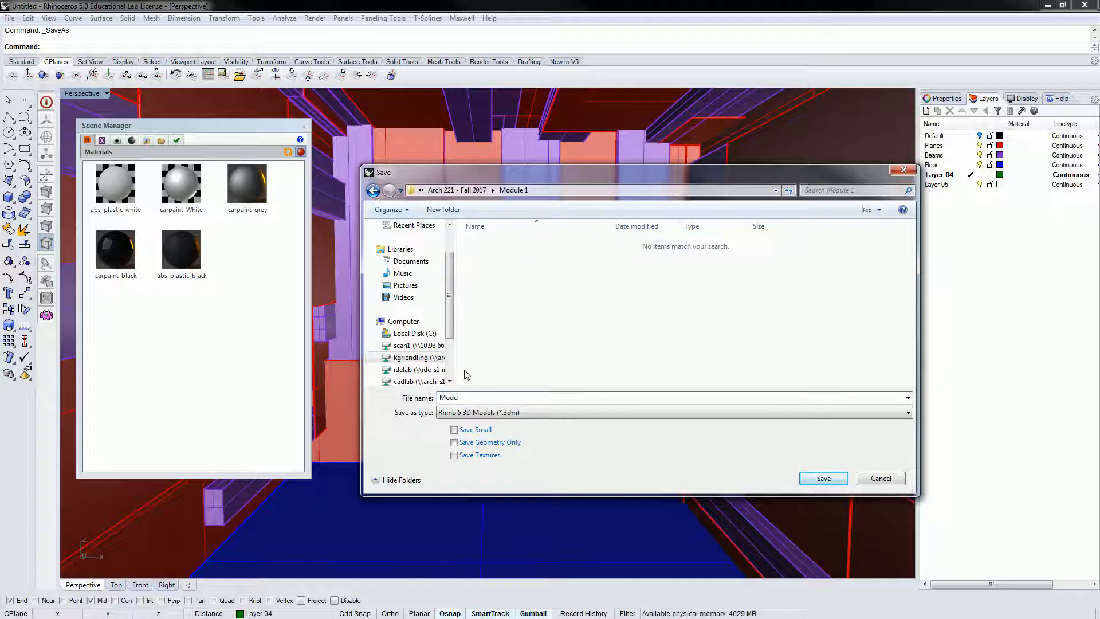
type("le 1 Sample")
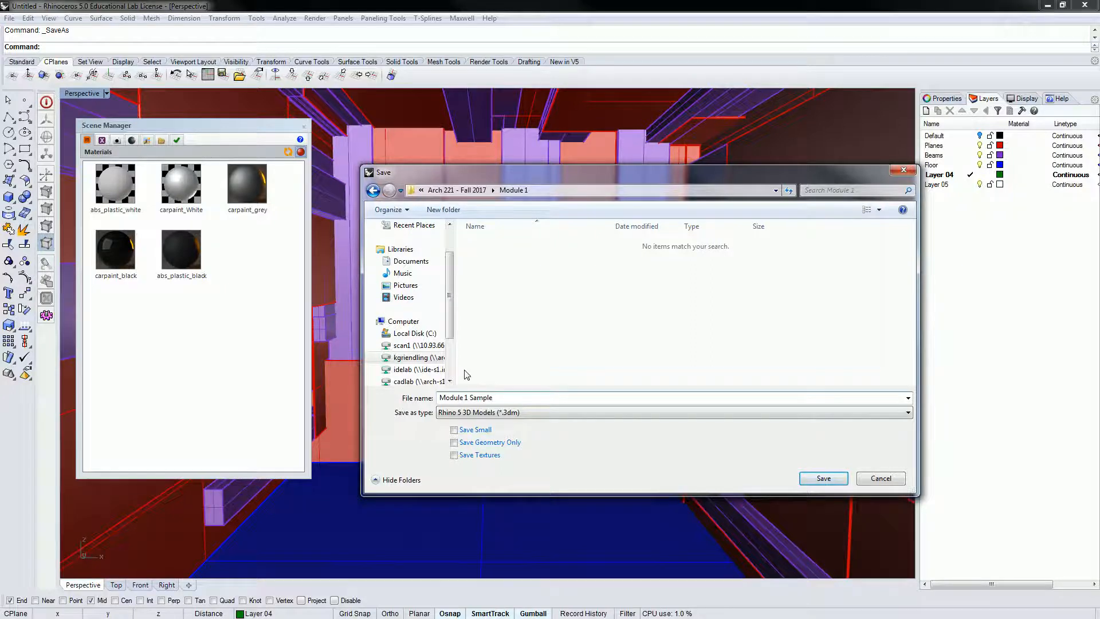
key("Return")
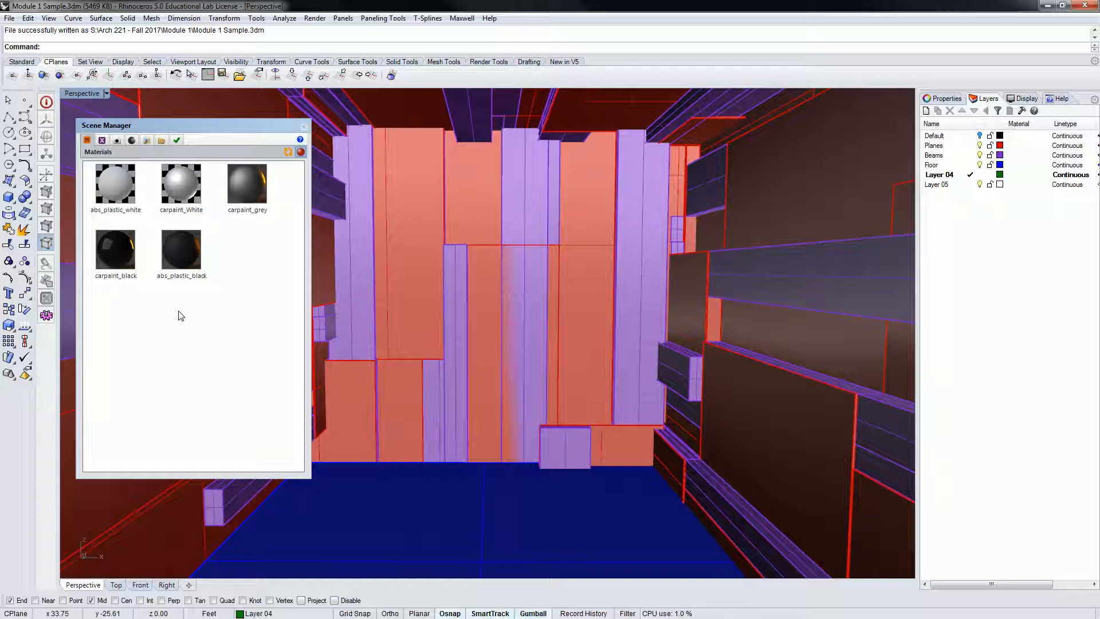
Step: Confirm Maxwell for Rhino is the current renderer
left_click(314, 19)
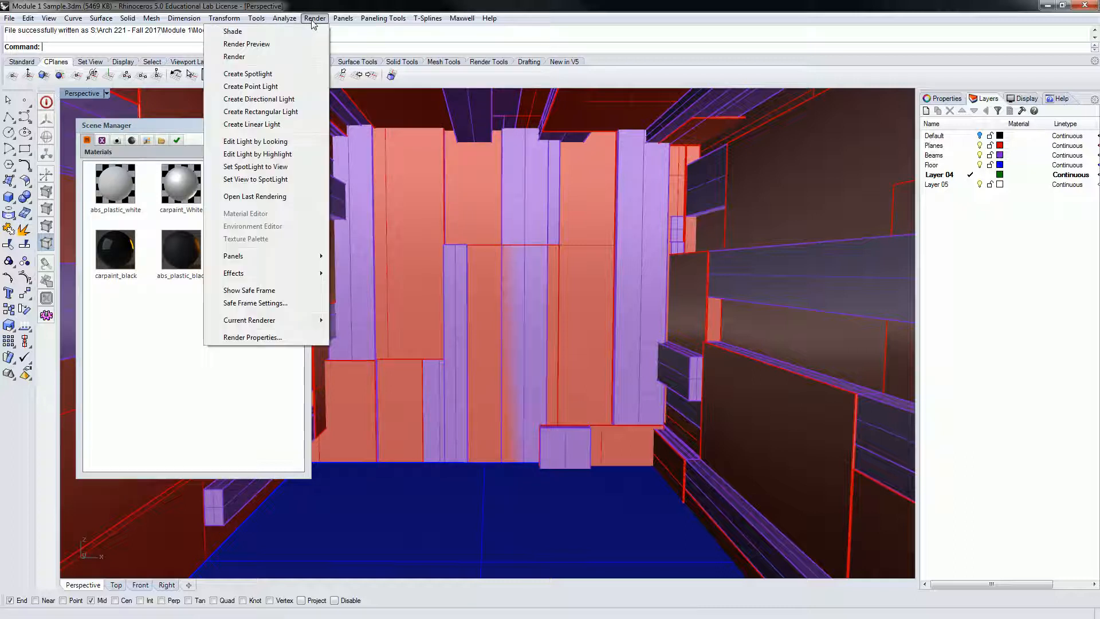
mouse_move(288, 325)
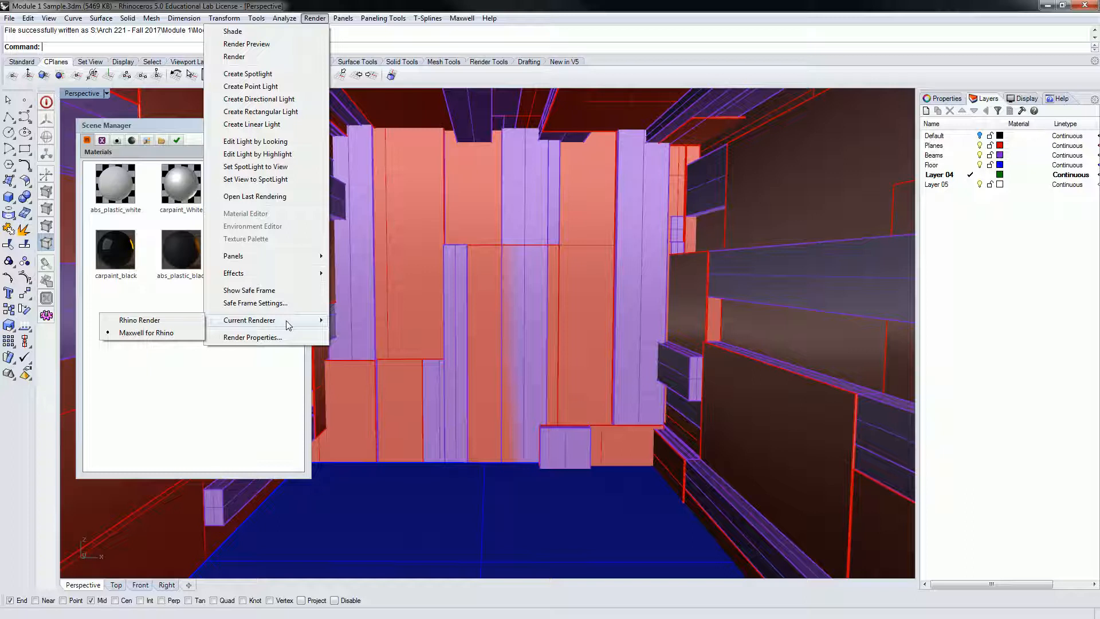
left_click(465, 18)
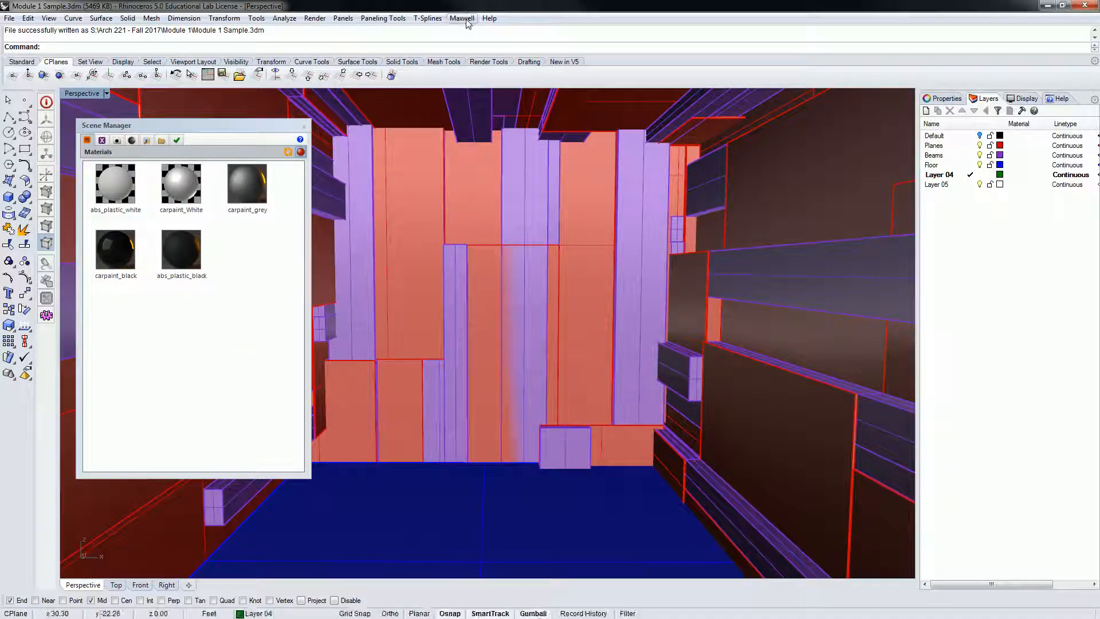
Step: Select all five materials in the Scene Manager and delete them
left_click(466, 19)
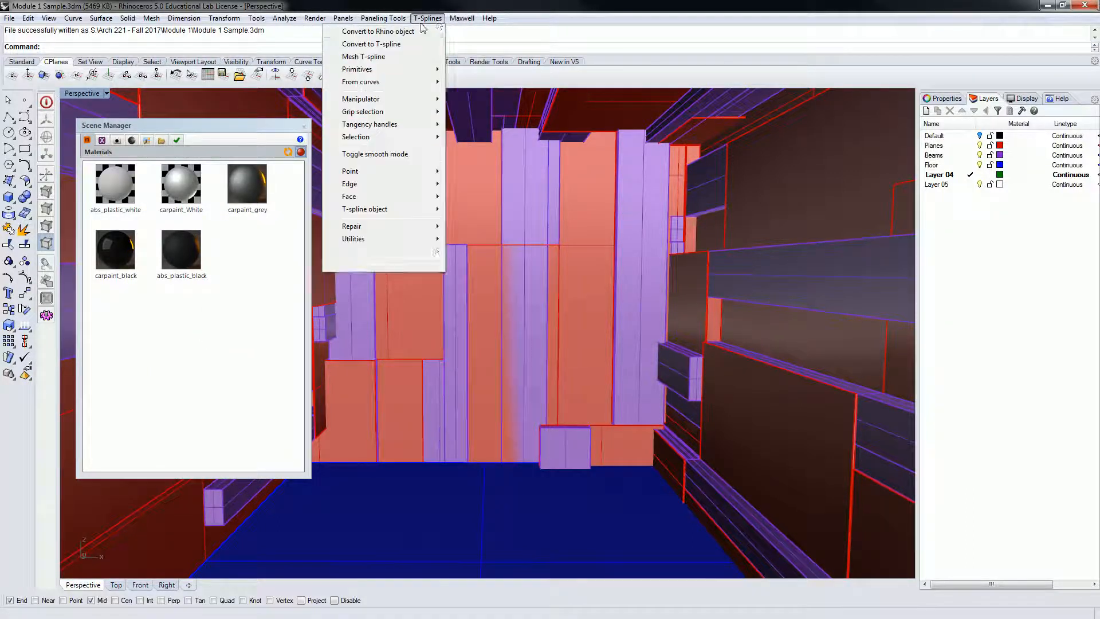
mouse_move(434, 34)
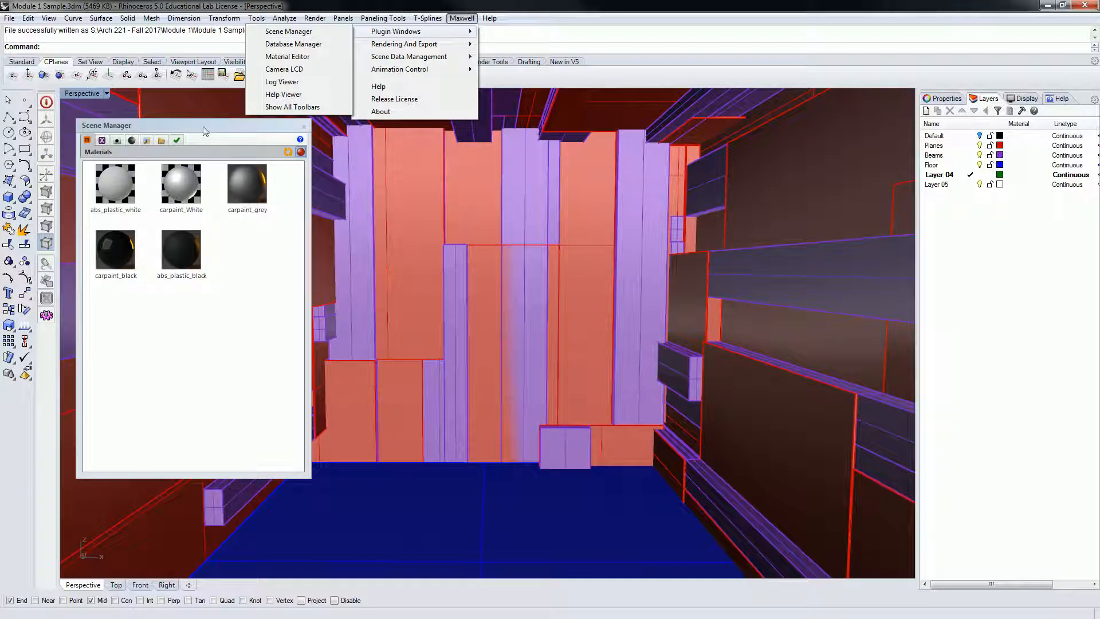
left_click(211, 125)
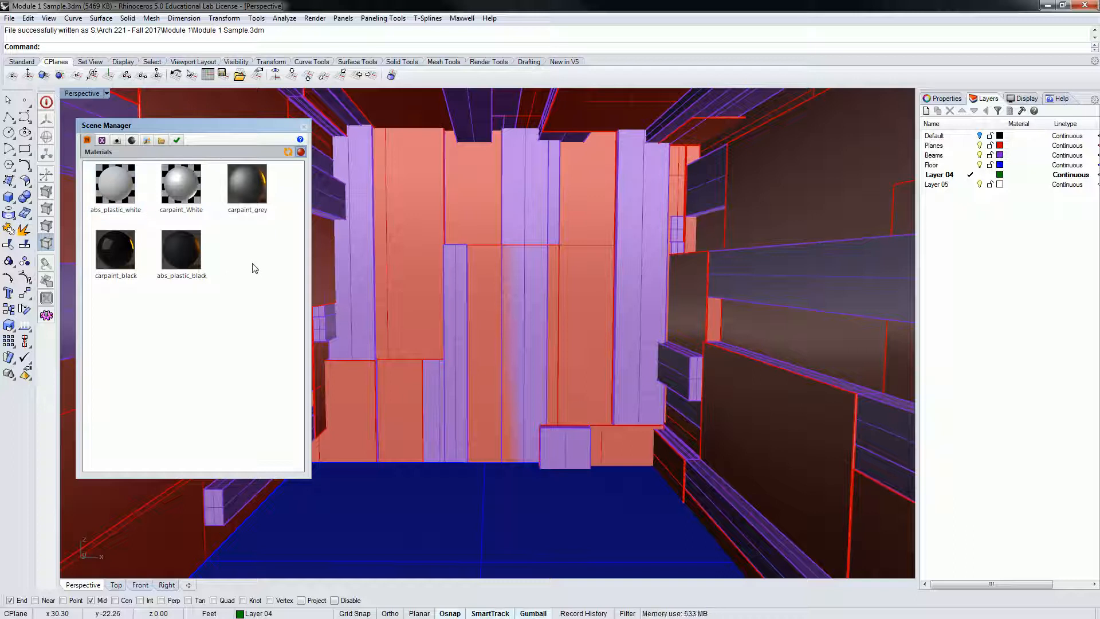
left_click_drag(282, 306, 129, 172)
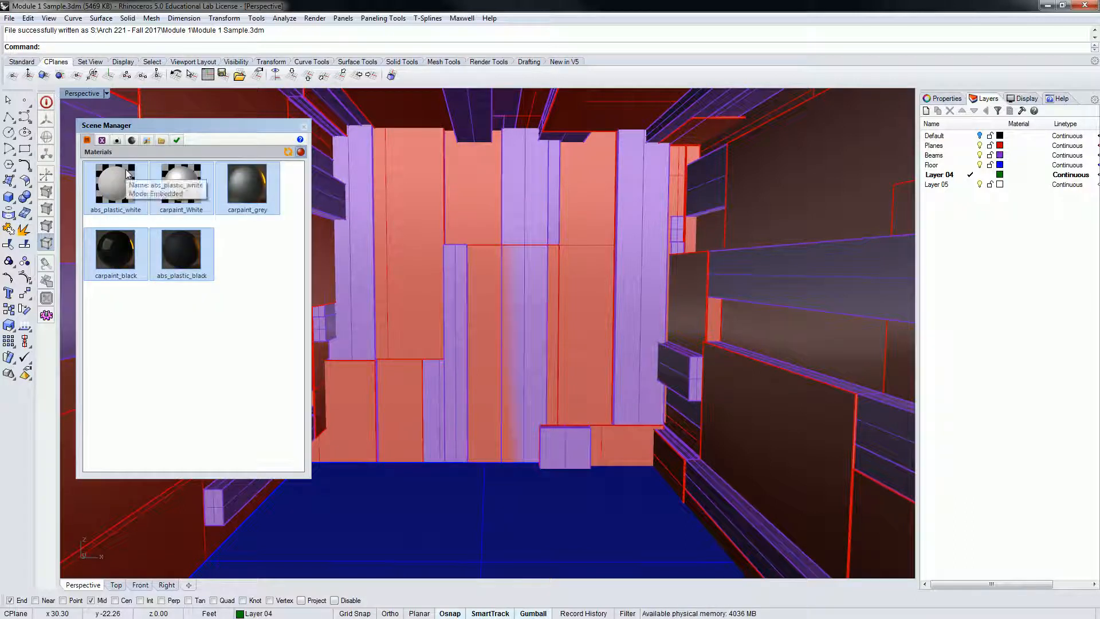
key("Delete")
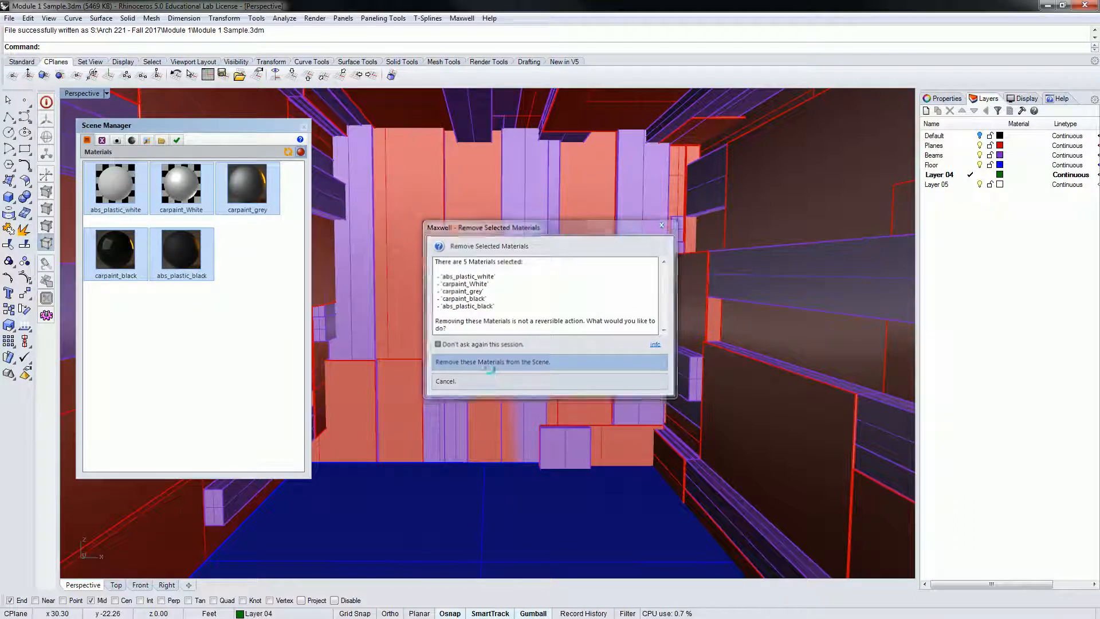
Step: Choose 'Remove these Materials from the Scene' to delete the five materials
left_click(492, 360)
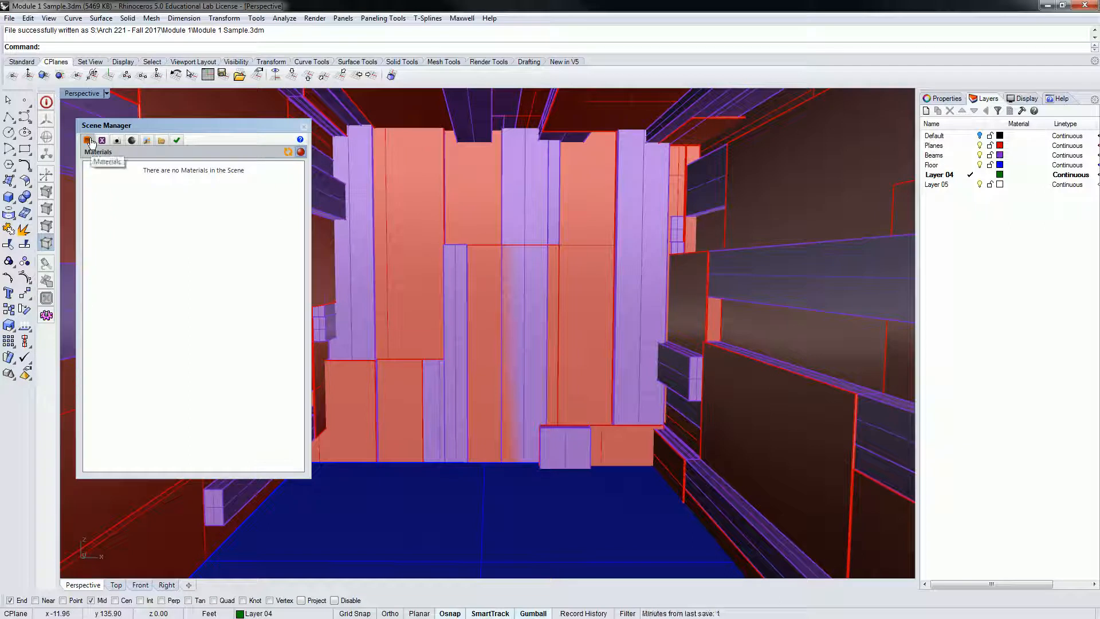
right_click(166, 208)
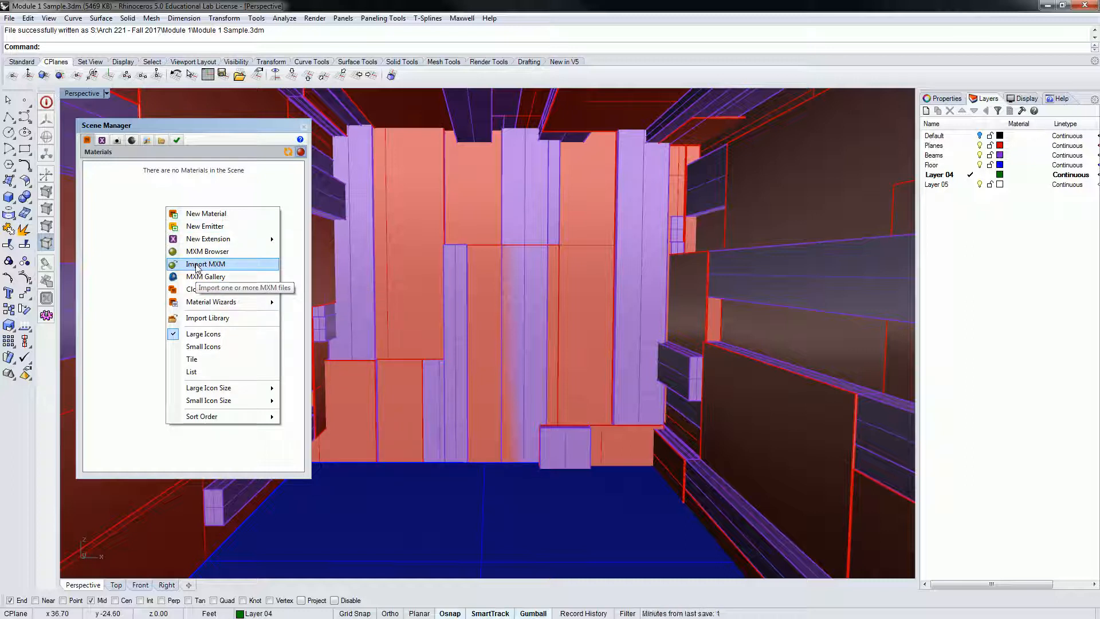
left_click(208, 319)
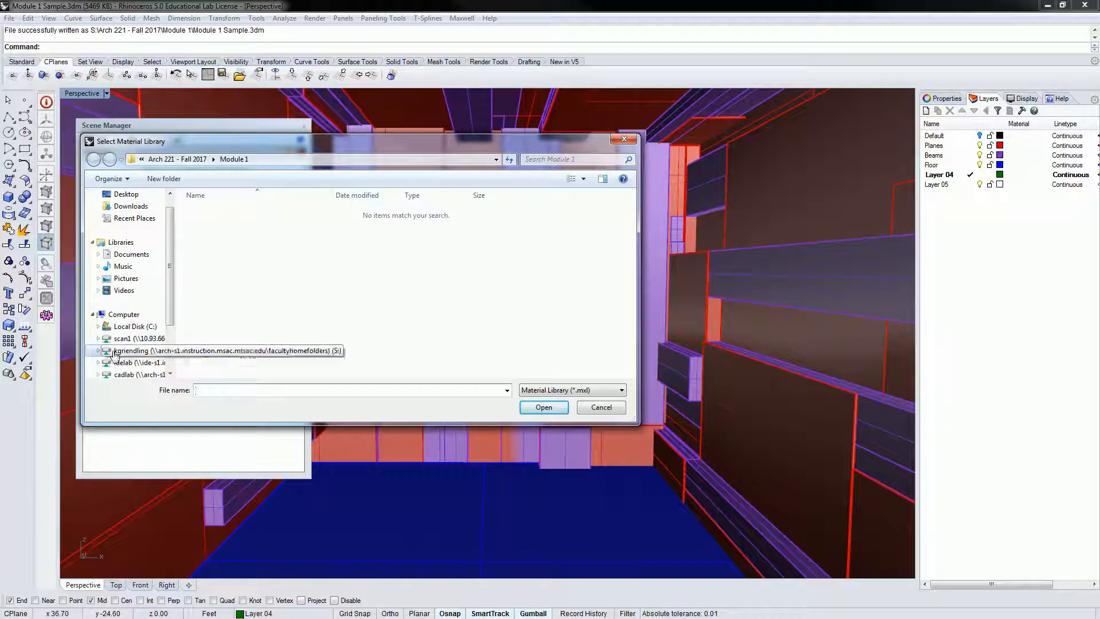
left_click(139, 374)
scroll(280, 297, "down", 10)
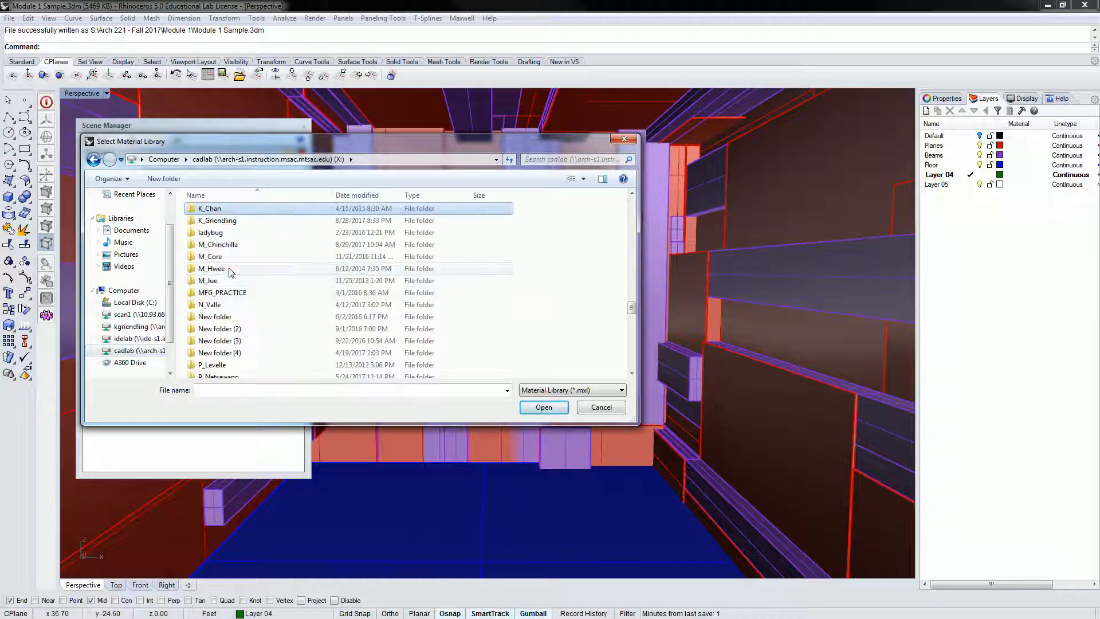
double_click(220, 223)
double_click(221, 224)
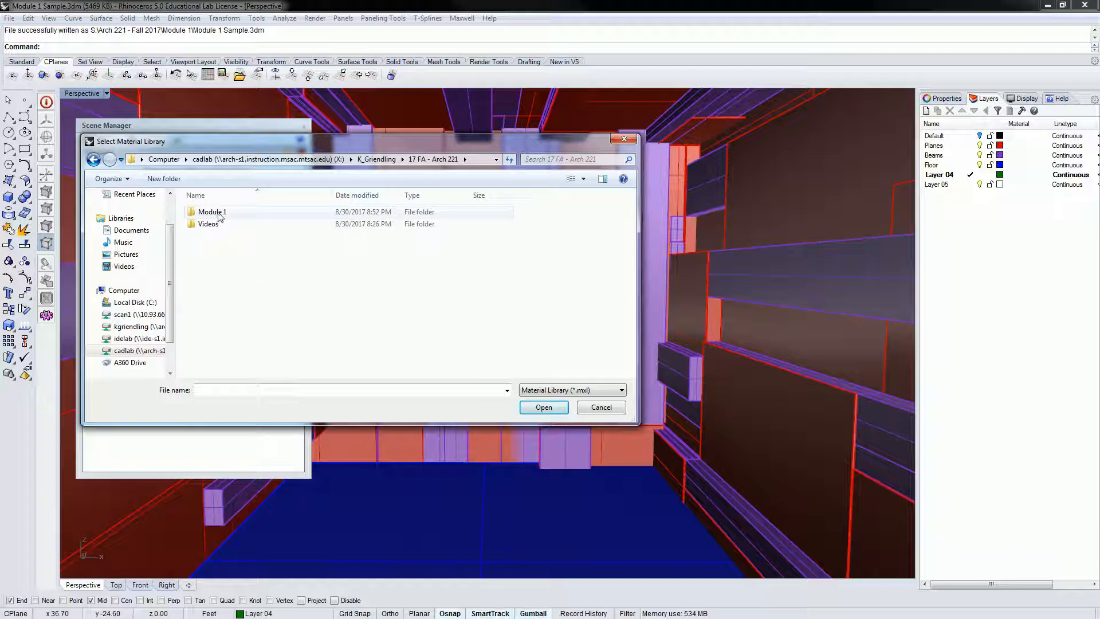
double_click(218, 213)
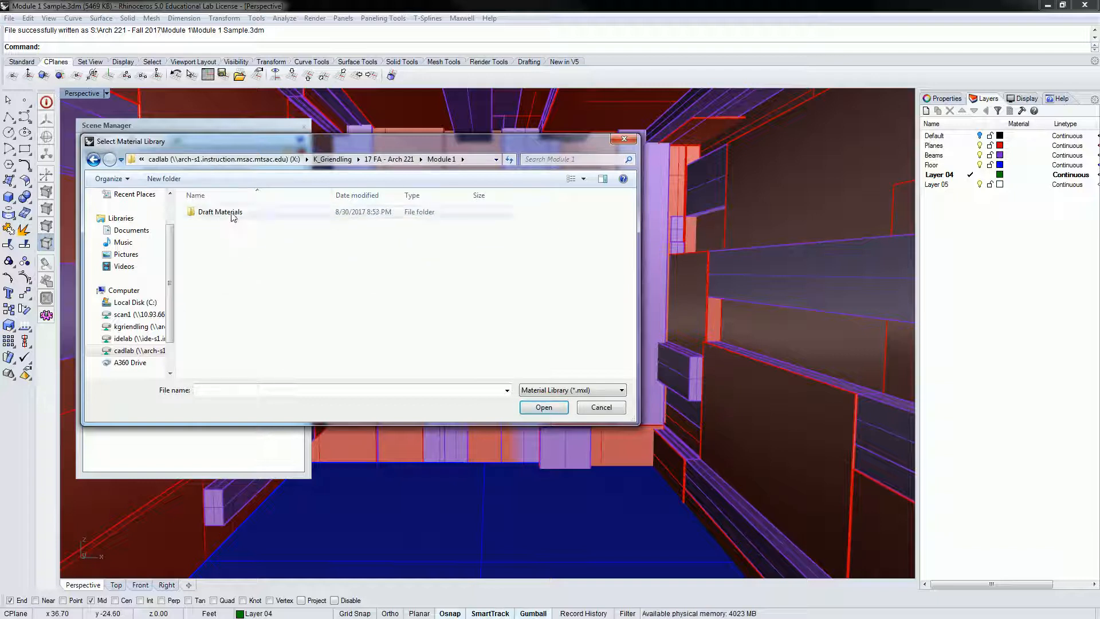
double_click(233, 214)
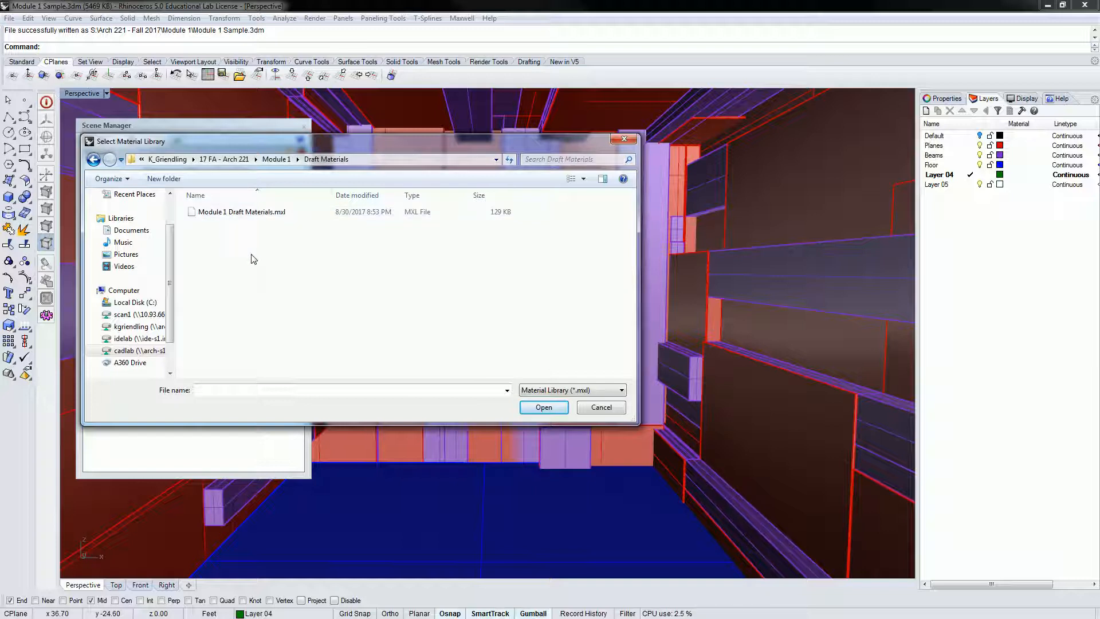
left_click(252, 213)
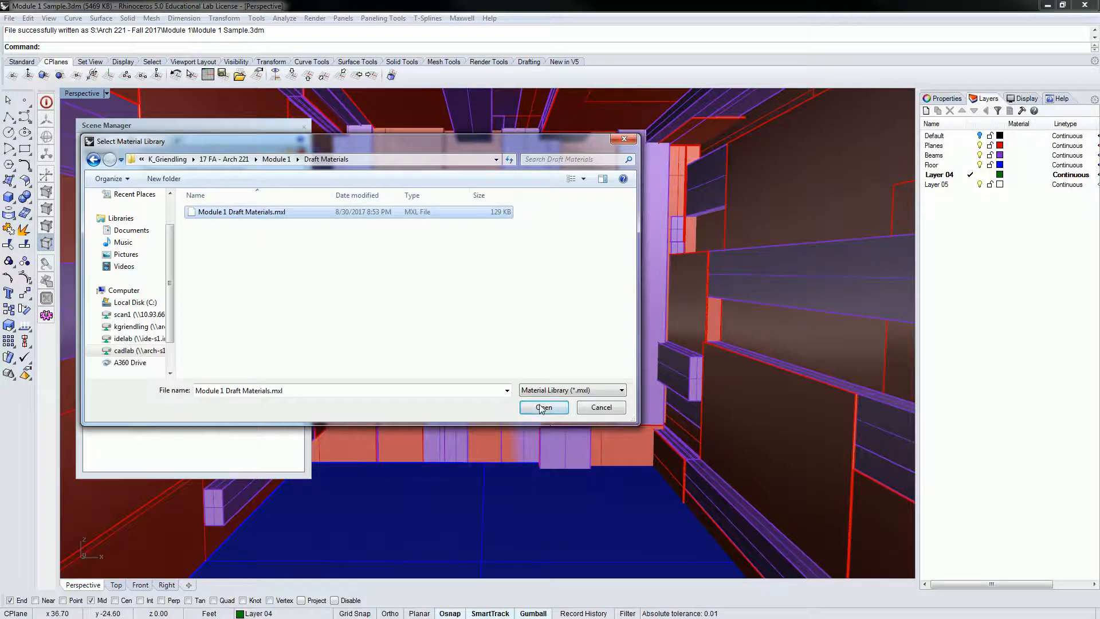
left_click(542, 406)
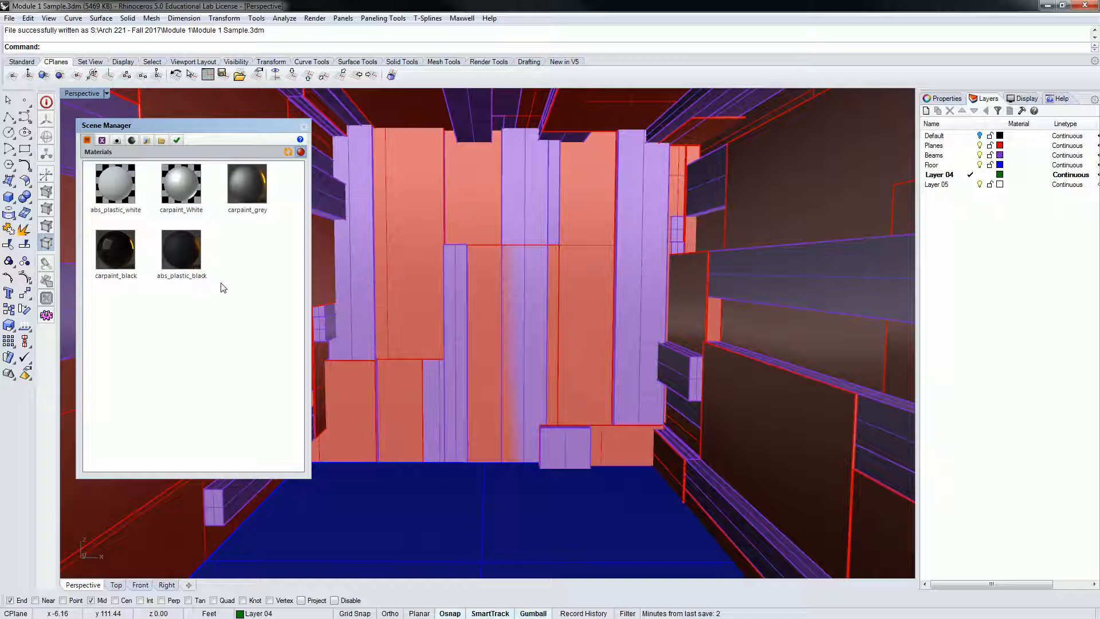
Step: Box-select all five imported draft materials and open their context menu
left_click_drag(274, 321, 119, 180)
right_click(119, 181)
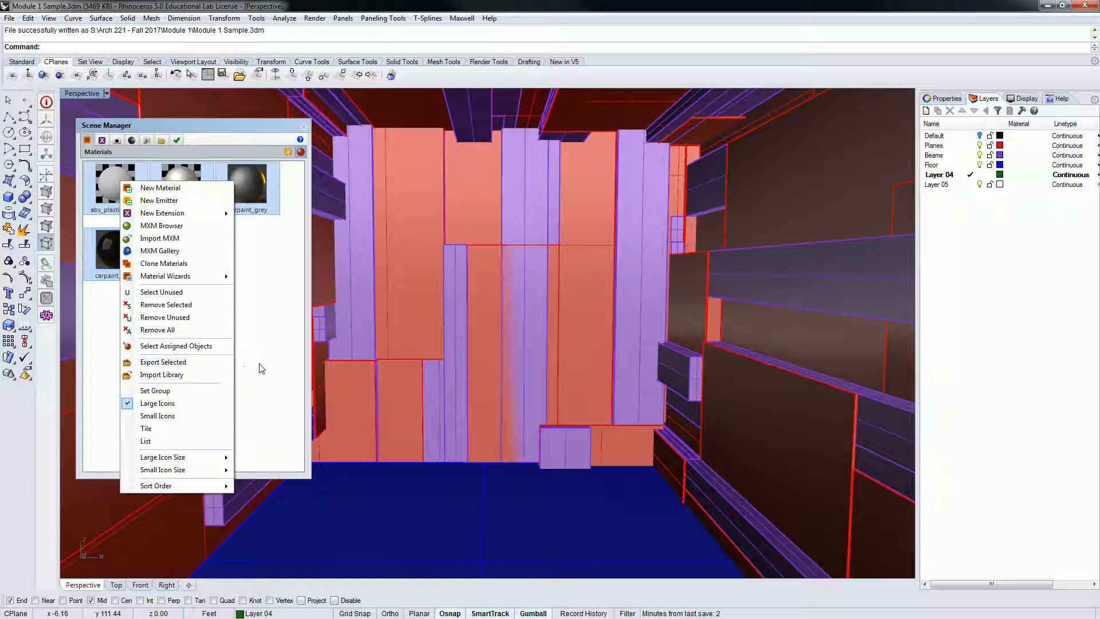
left_click(278, 344)
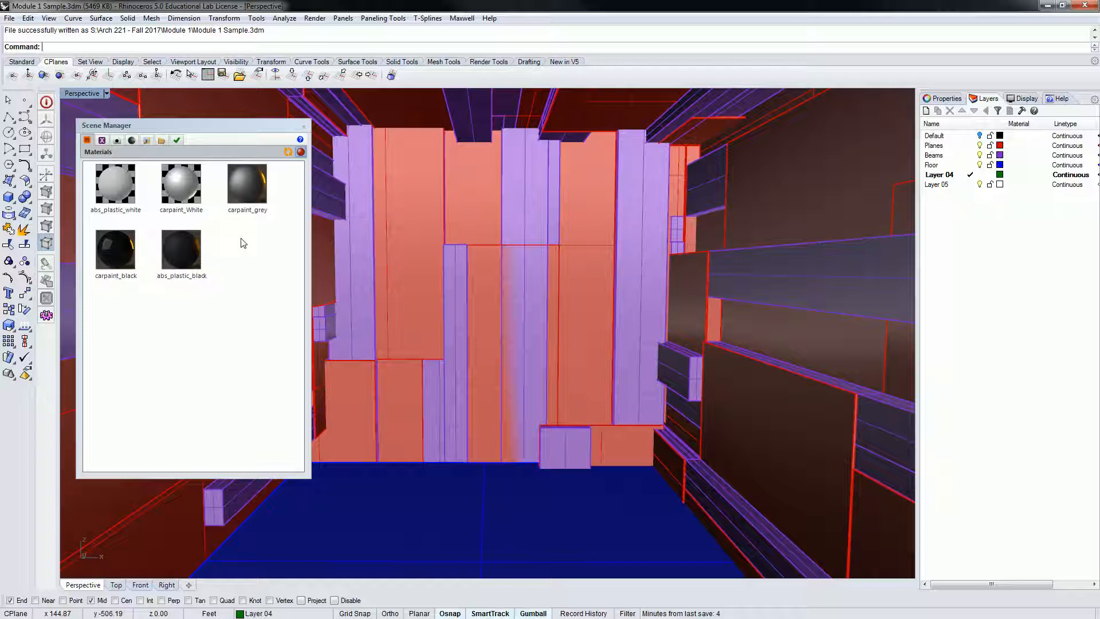
Step: Assign carpaint_White to the Floor layer and abs_plastic_white to the Planes and Beams layers
left_click_drag(181, 192, 942, 166)
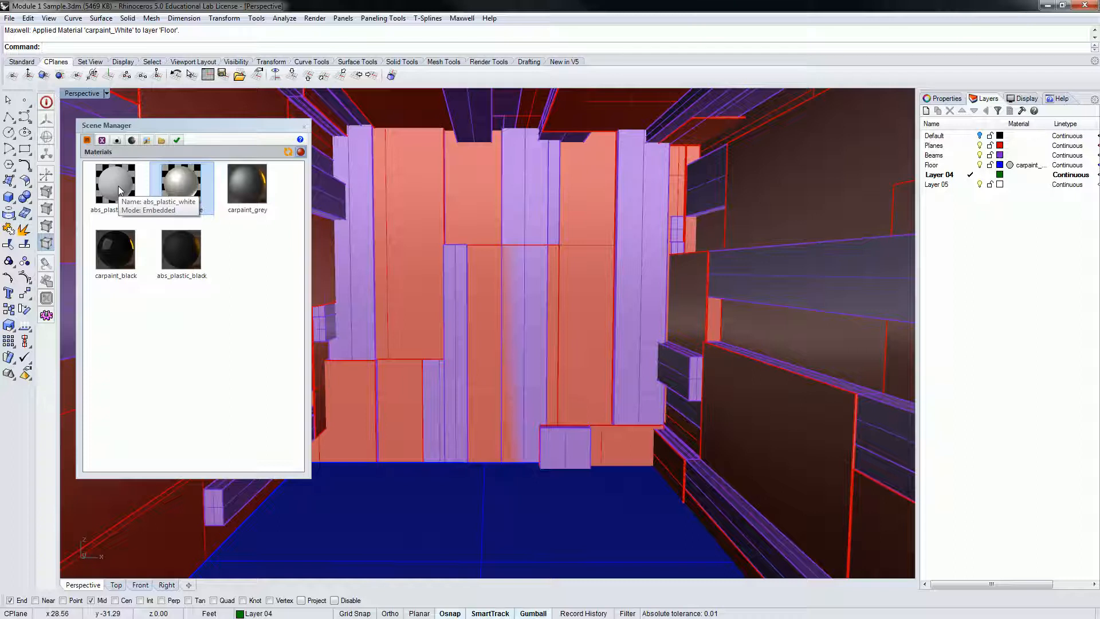
left_click_drag(118, 190, 1028, 146)
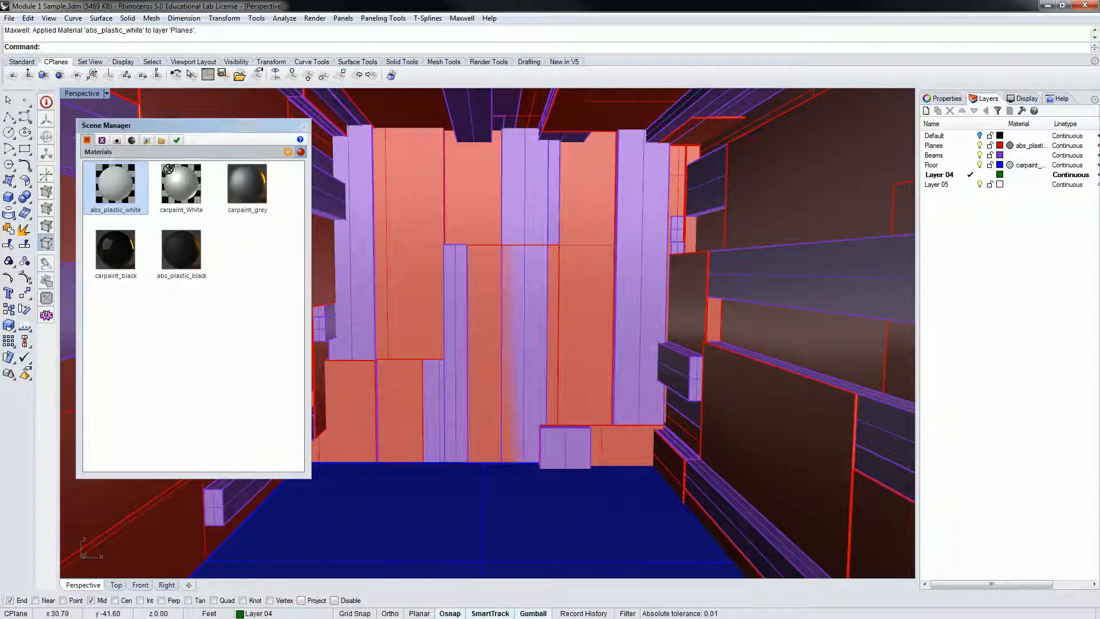
left_click_drag(1058, 150, 1024, 157)
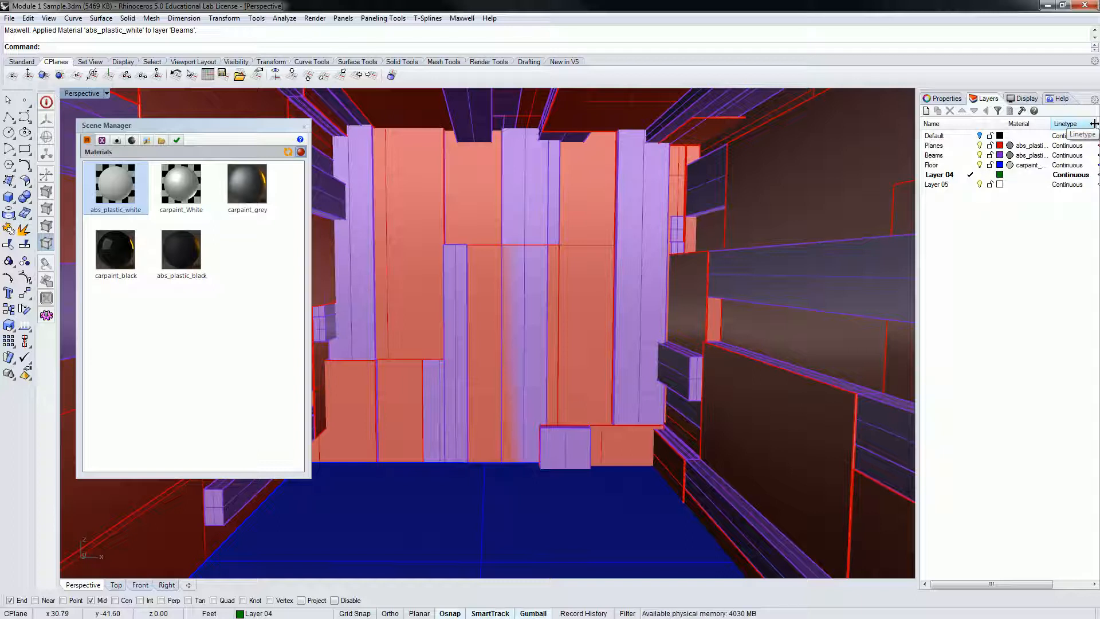
Step: Close the Scene Manager and orbit the Perspective view slightly
left_click(259, 315)
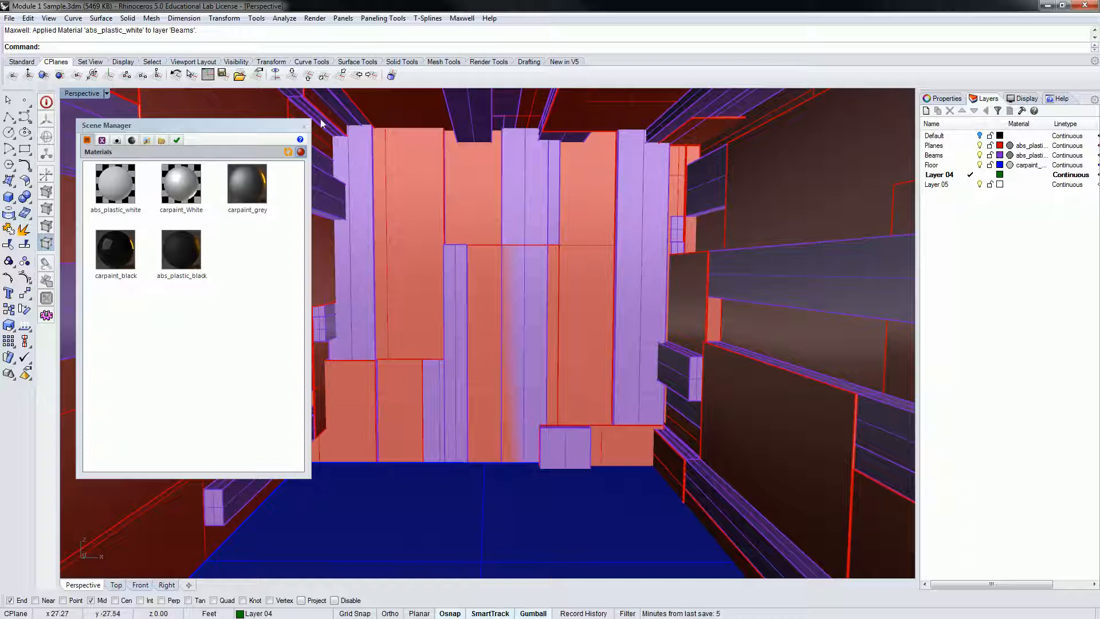
left_click(304, 127)
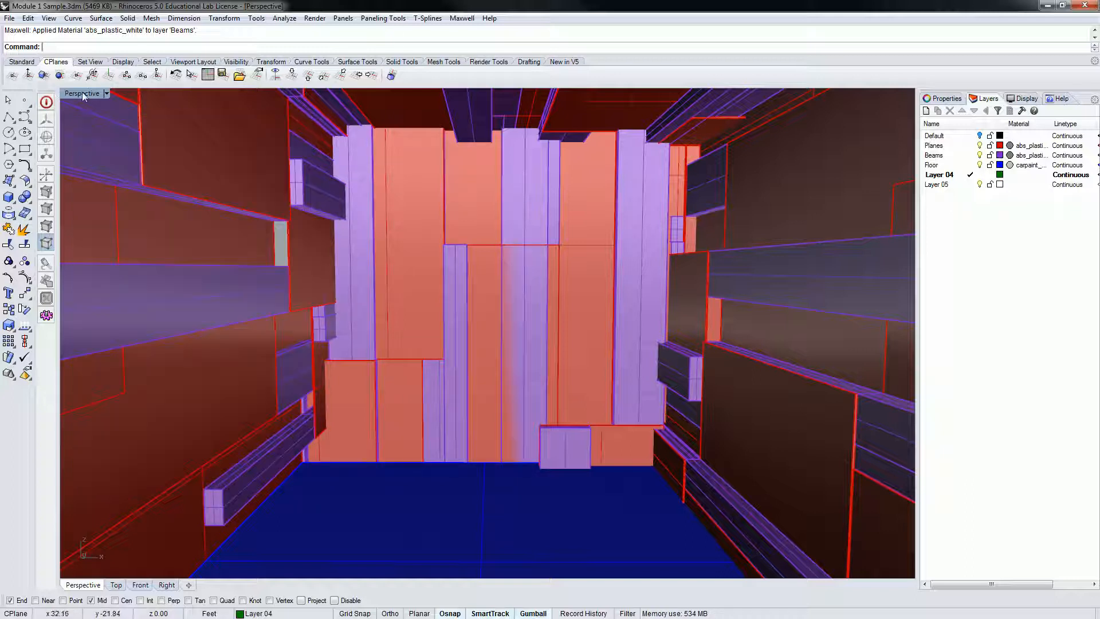
right_click_drag(456, 295, 450, 297)
right_click_drag(532, 319, 544, 318)
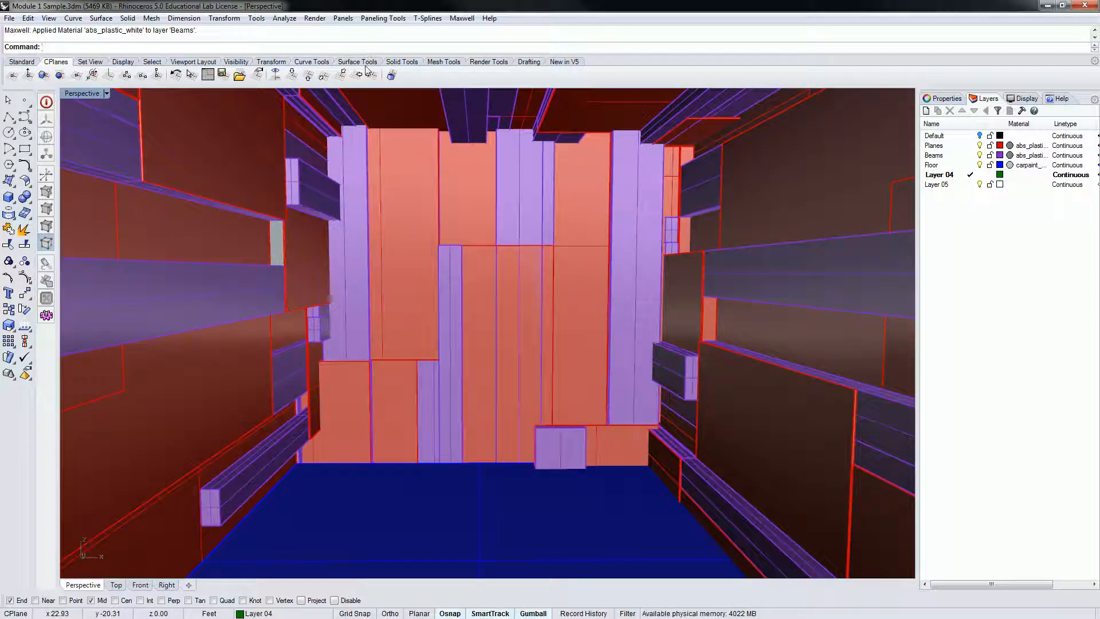